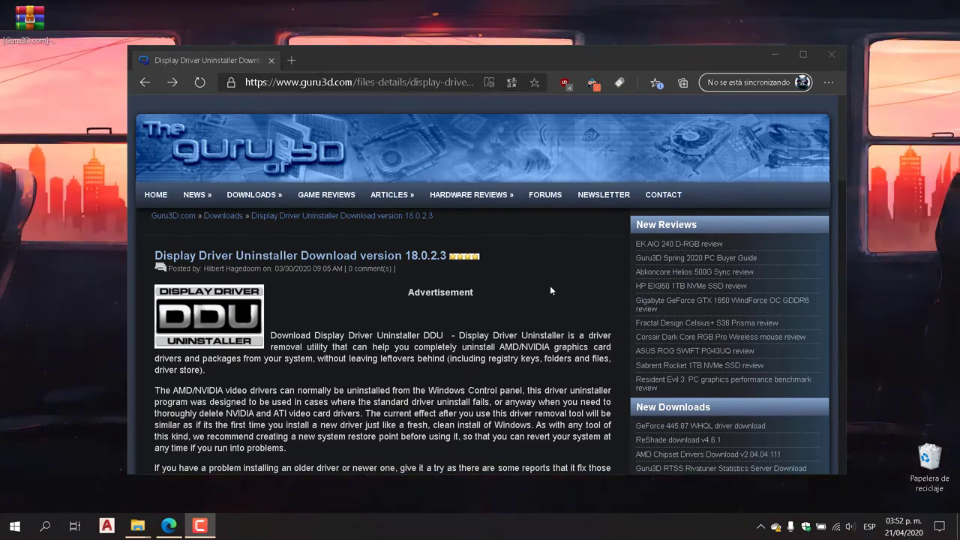
# Download Display Driver Uninstaller 18.0.2.3 from the EU - Netherlands mirror and minimise the browser
pyautogui.scroll(-2, 522, 267)
pyautogui.scroll(-9, 521, 271)
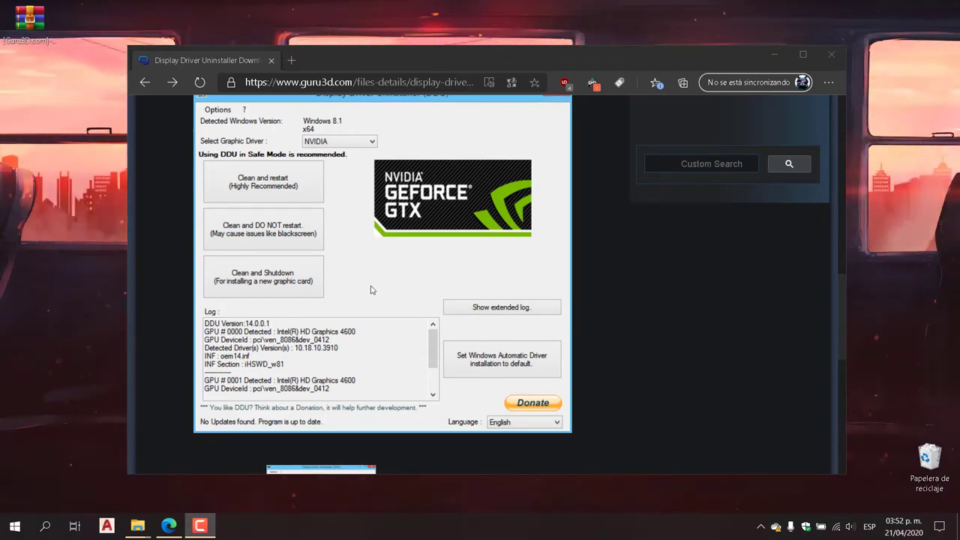
pyautogui.scroll(-5, 376, 284)
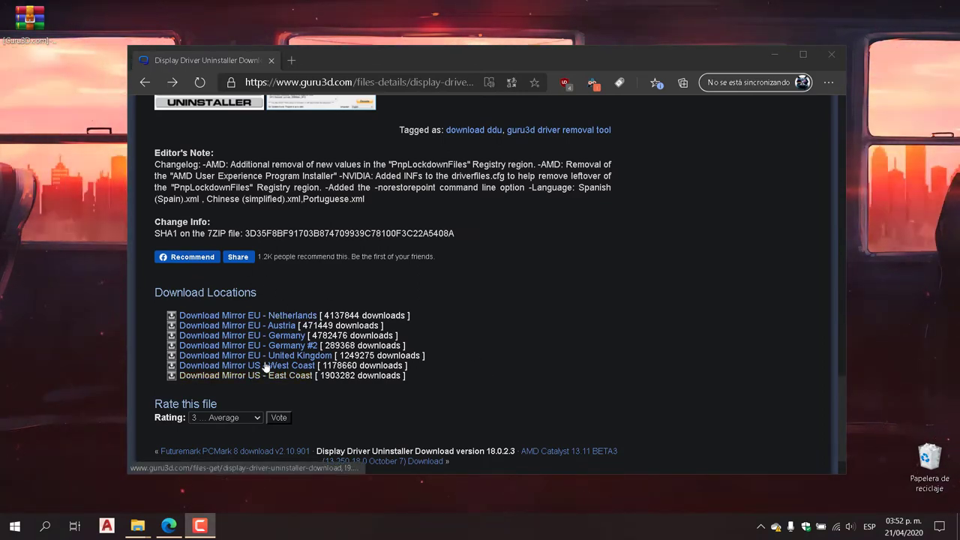
pyautogui.click(284, 318)
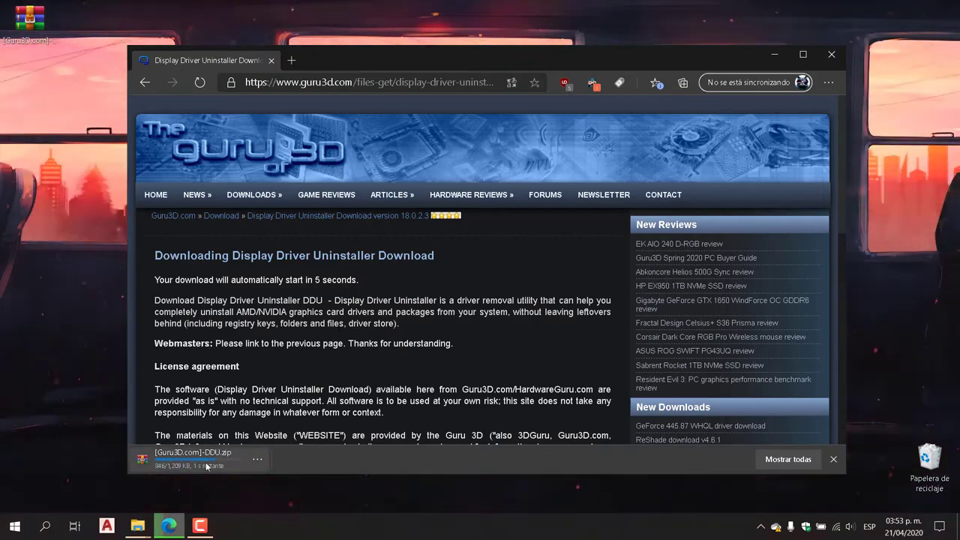
pyautogui.click(773, 54)
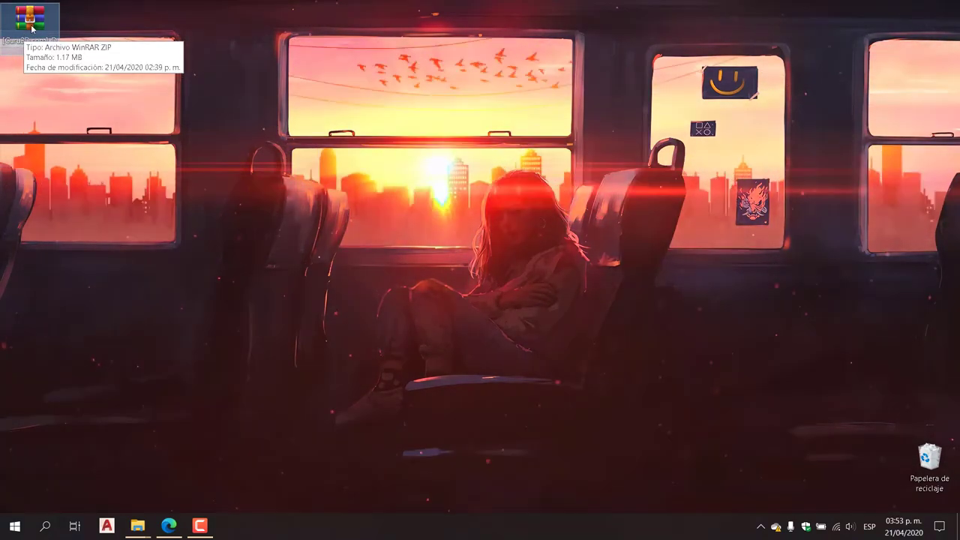
# Extract the Guru3D DDU zip onto the desktop and unpack its DDU v18.0.2.3 self-extracting archive to the default location
pyautogui.rightClick(30, 26)
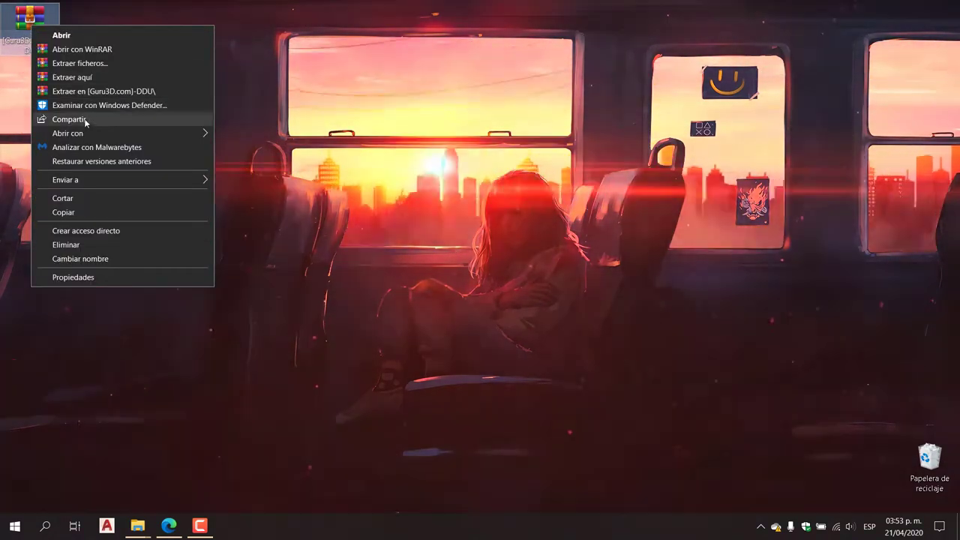
pyautogui.click(80, 78)
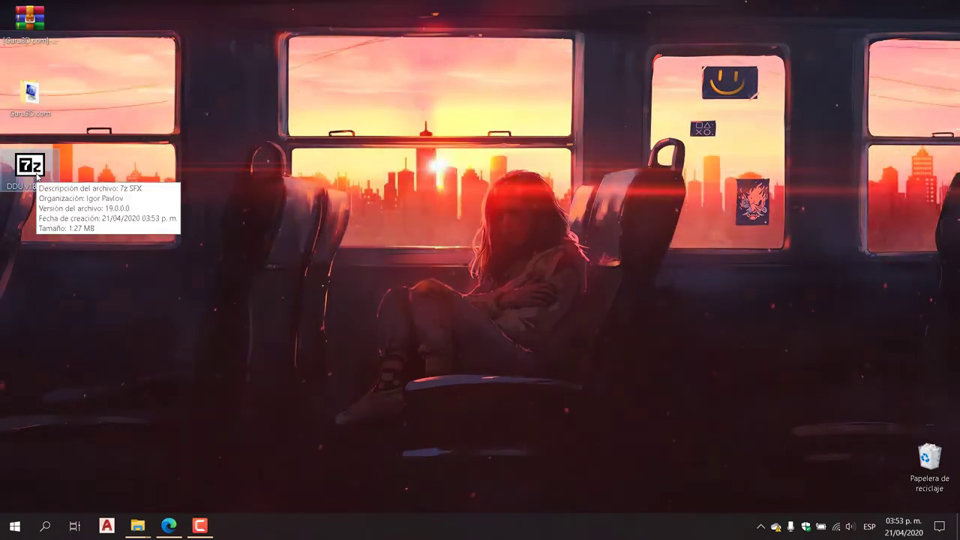
pyautogui.doubleClick(36, 177)
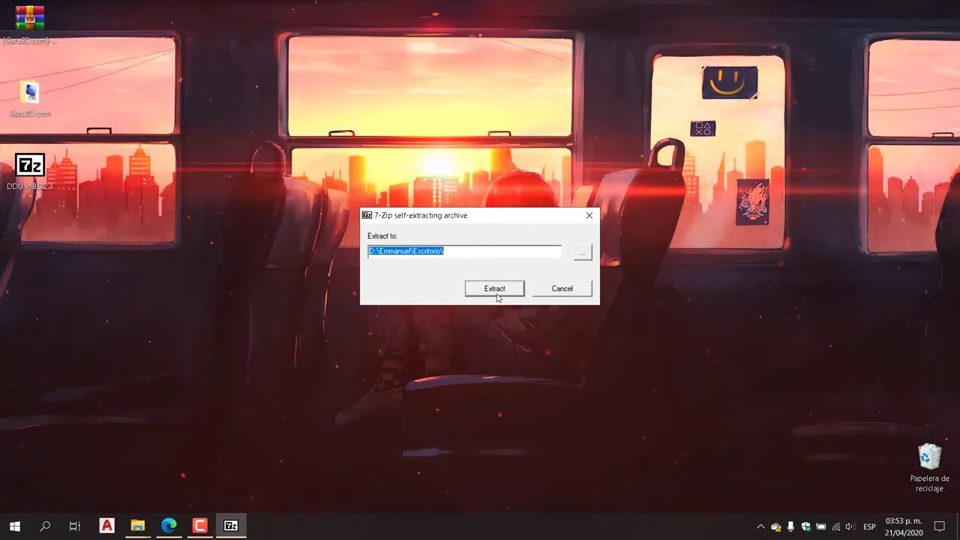
pyautogui.click(497, 293)
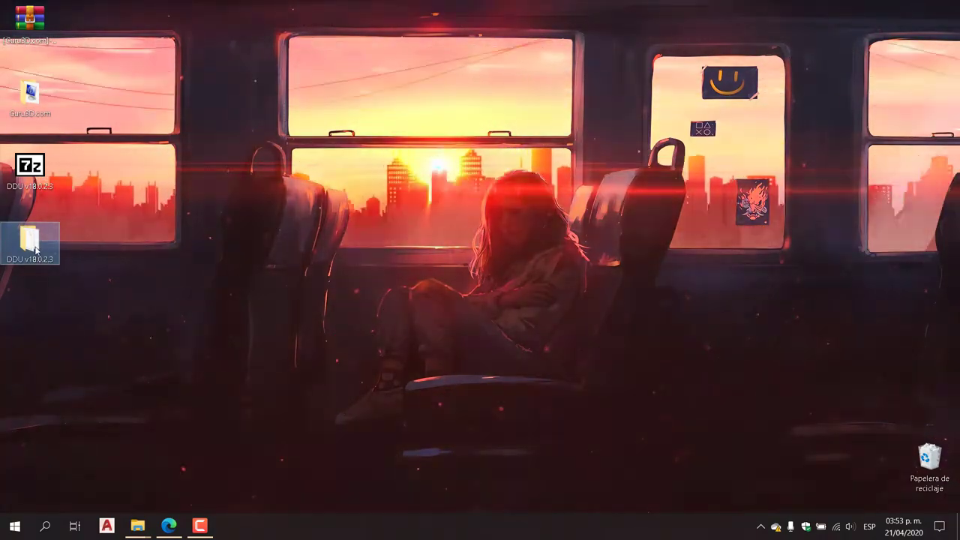
# Launch the Display Driver Uninstaller application from the extracted DDU v18.0.2.3 folder and minimise the folder window
pyautogui.doubleClick(30, 241)
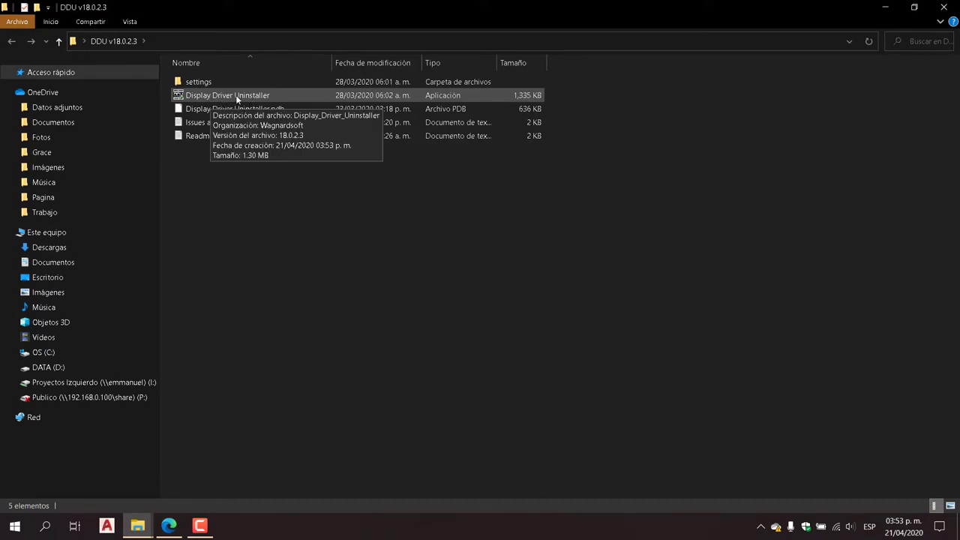
pyautogui.click(237, 96)
pyautogui.doubleClick(236, 94)
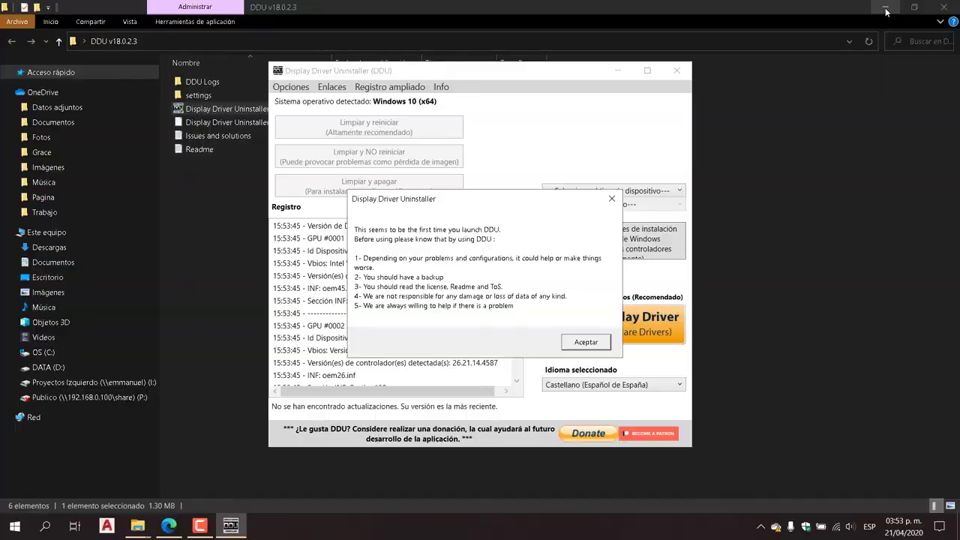
pyautogui.click(887, 11)
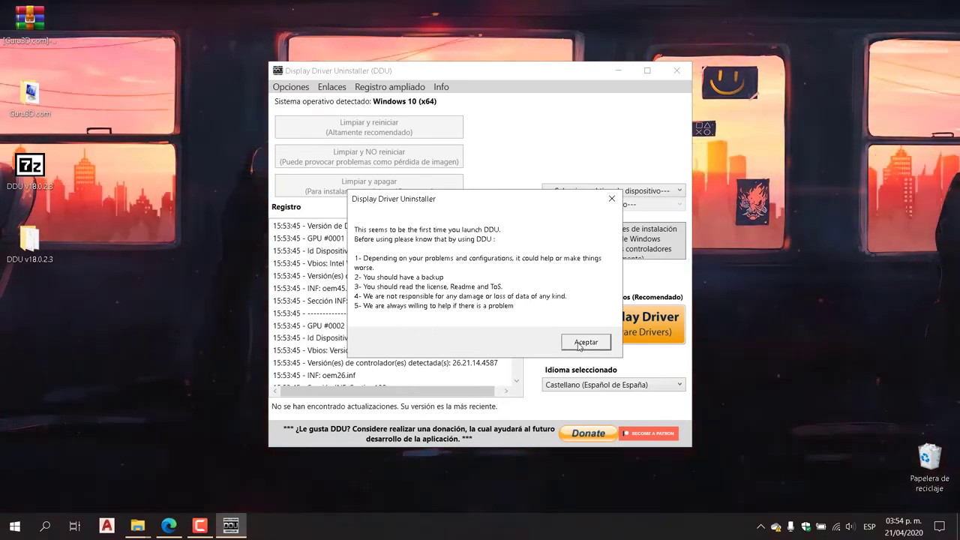
# Accept the first-launch notice, close the options with their default settings, and dismiss the safe mode recommendation
pyautogui.click(578, 344)
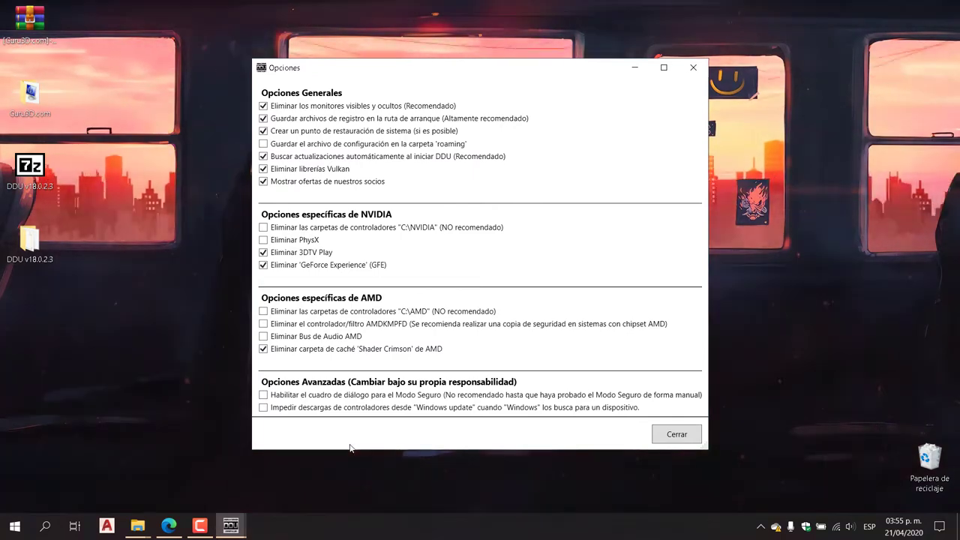
pyautogui.click(676, 434)
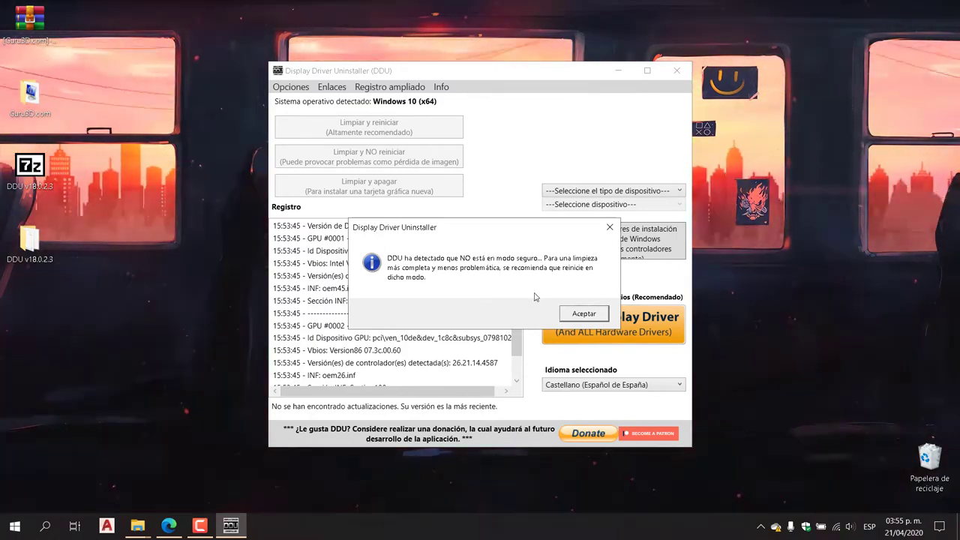
pyautogui.click(578, 315)
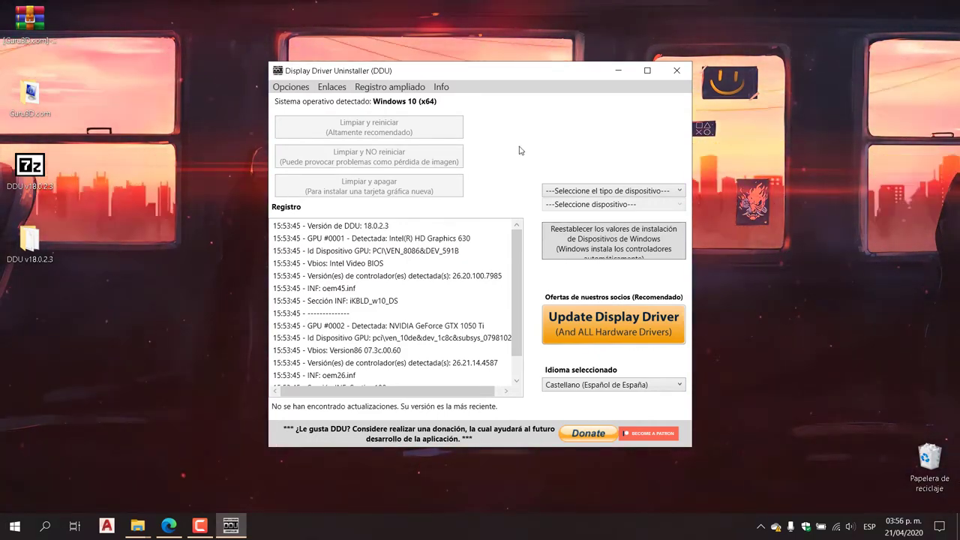
# Set the device type to Audio and view the audio devices on offer
pyautogui.click(630, 192)
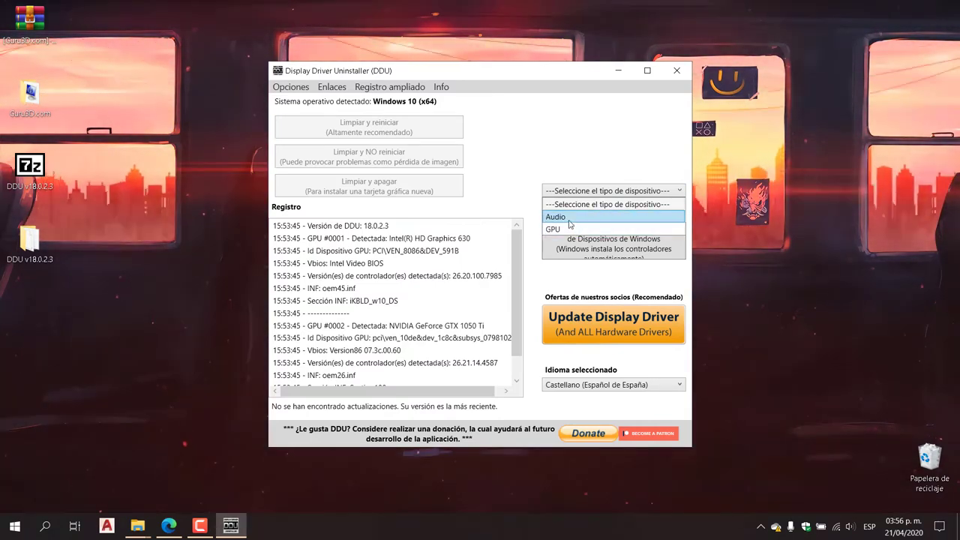
pyautogui.click(578, 216)
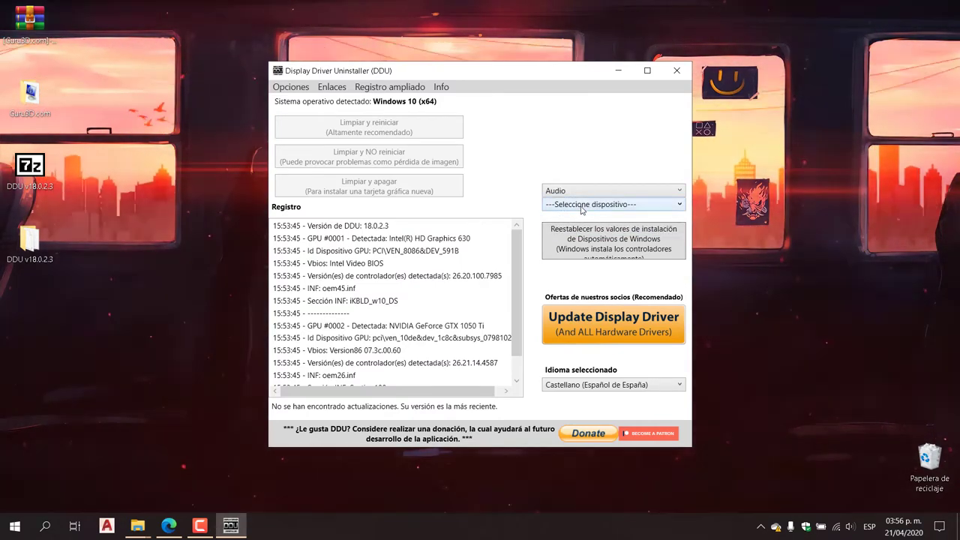
pyautogui.click(583, 208)
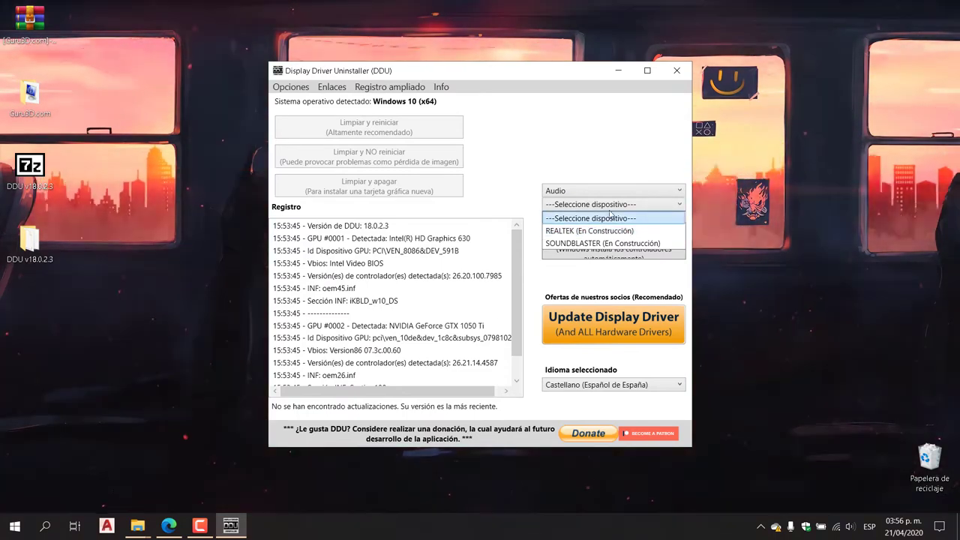
pyautogui.click(610, 197)
# Set the device type to GPU with NVIDIA as the device
pyautogui.click(609, 193)
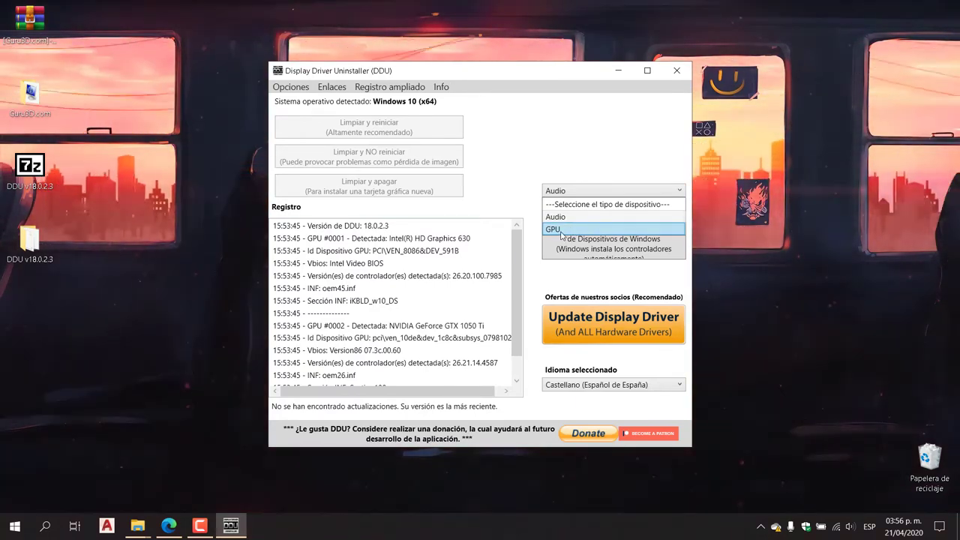
pyautogui.click(561, 230)
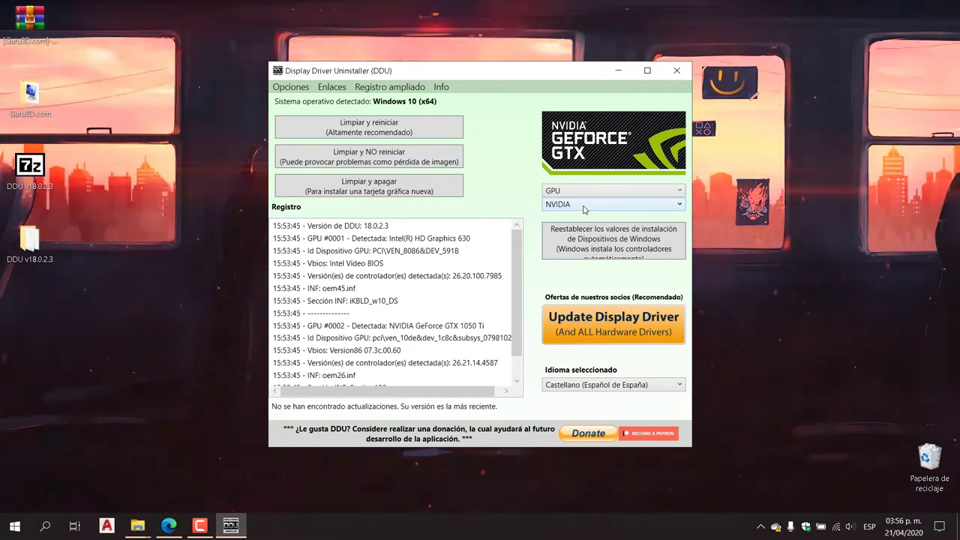
pyautogui.click(584, 205)
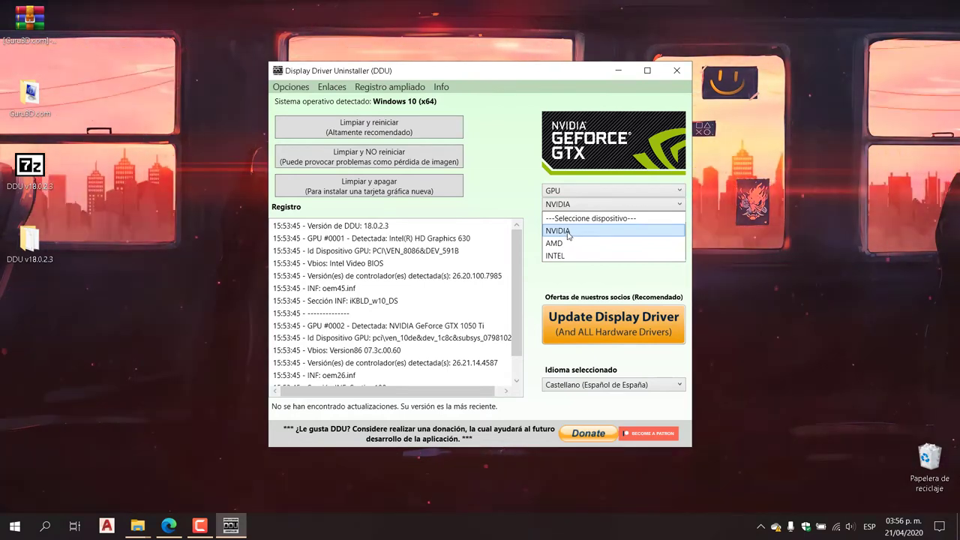
pyautogui.click(573, 232)
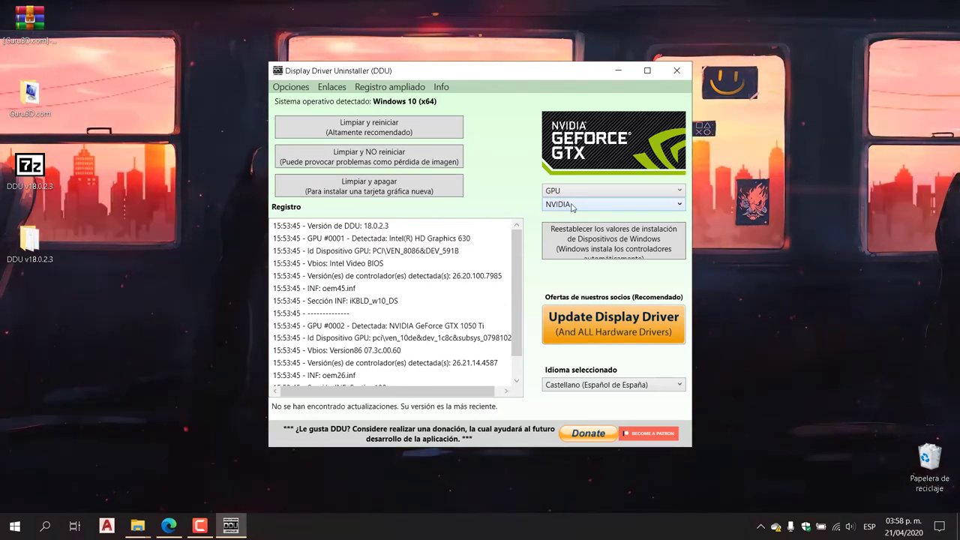
pyautogui.click(572, 207)
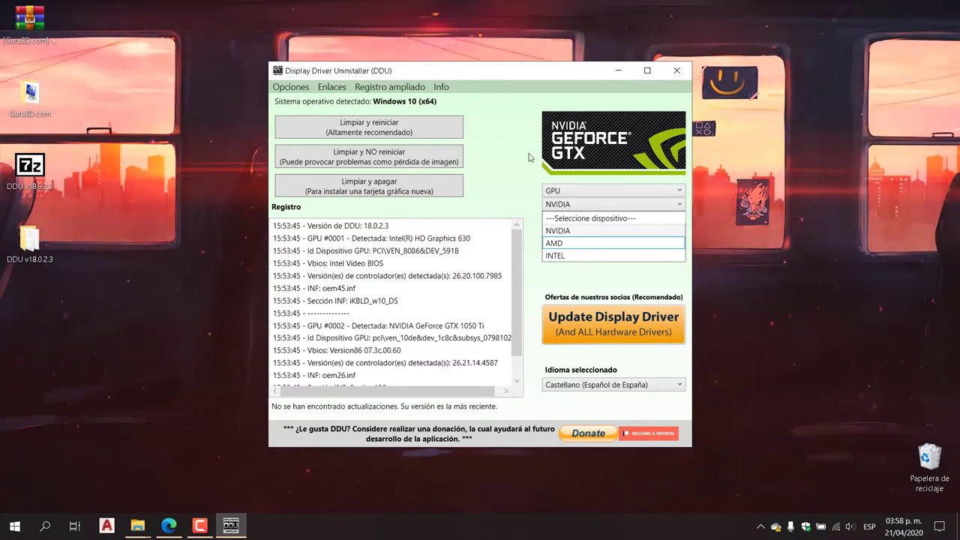
pyautogui.click(520, 149)
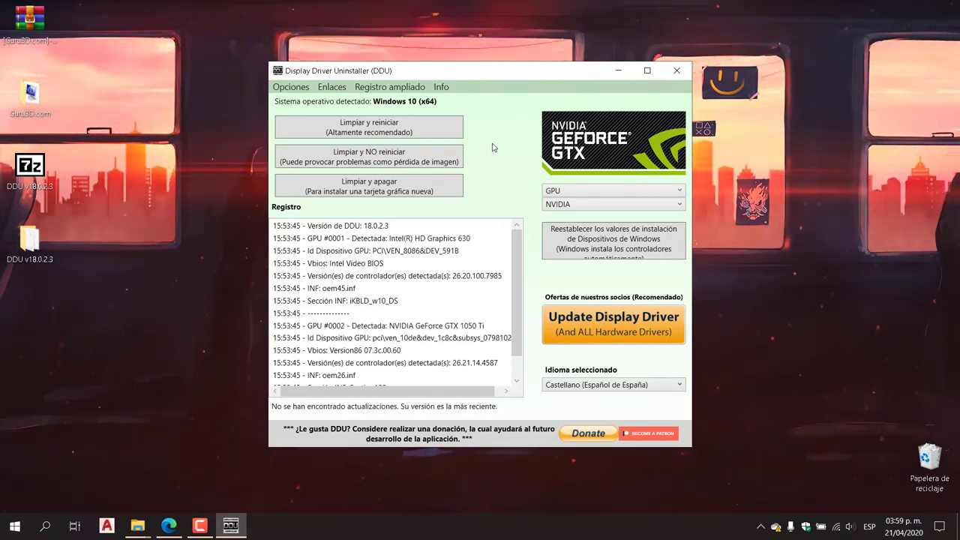
# View the advanced startup option in the Windows recovery settings, and minimise Settings to return to Display Driver Uninstaller
pyautogui.click(4, 527)
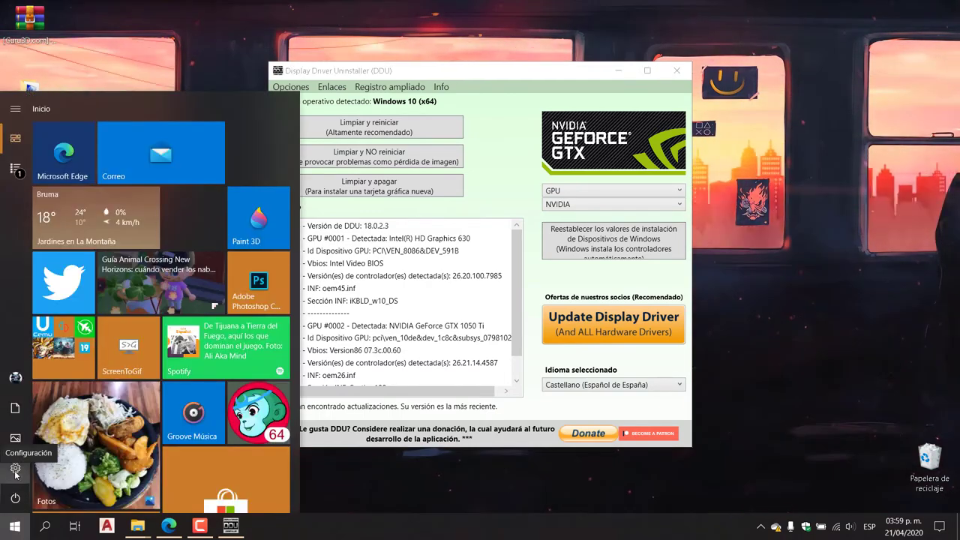
pyautogui.click(15, 471)
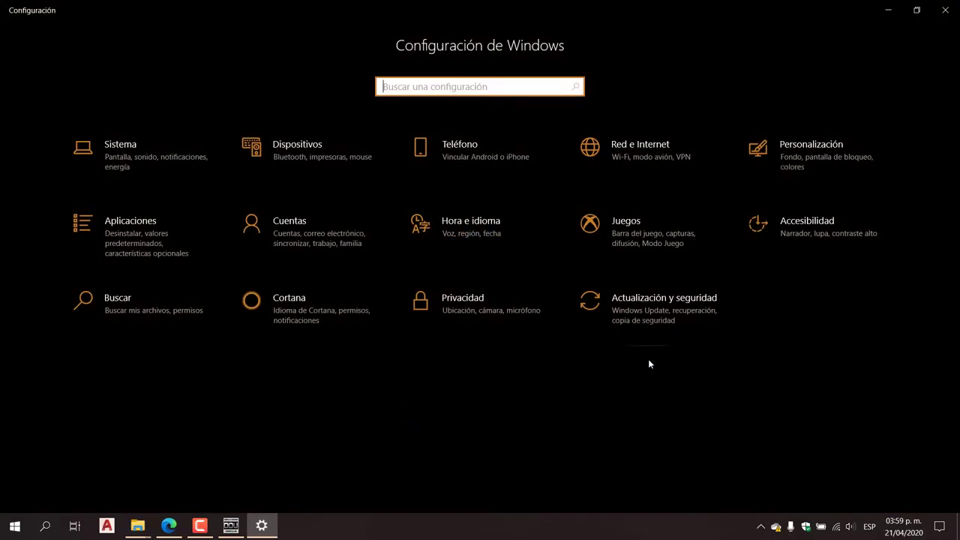
pyautogui.click(654, 315)
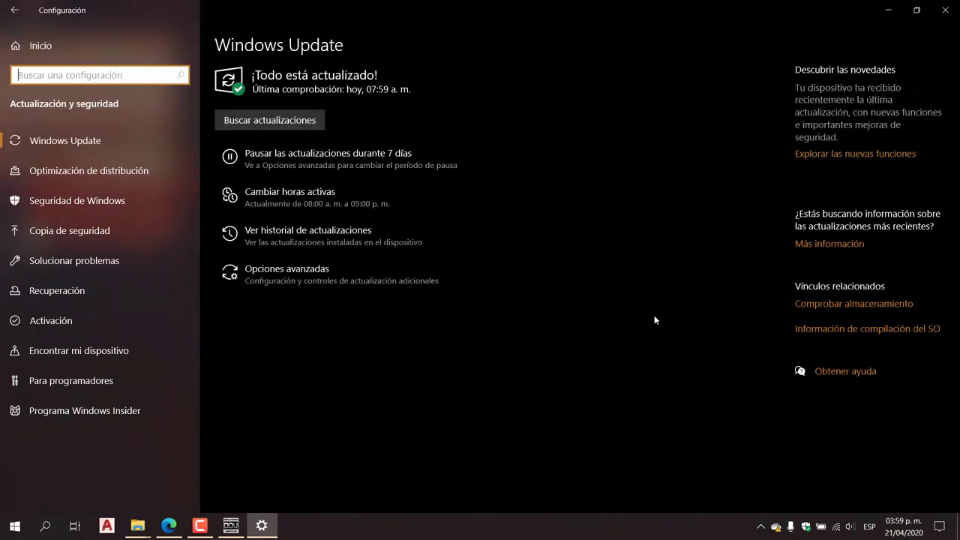
pyautogui.click(84, 298)
pyautogui.scroll(-1, 561, 291)
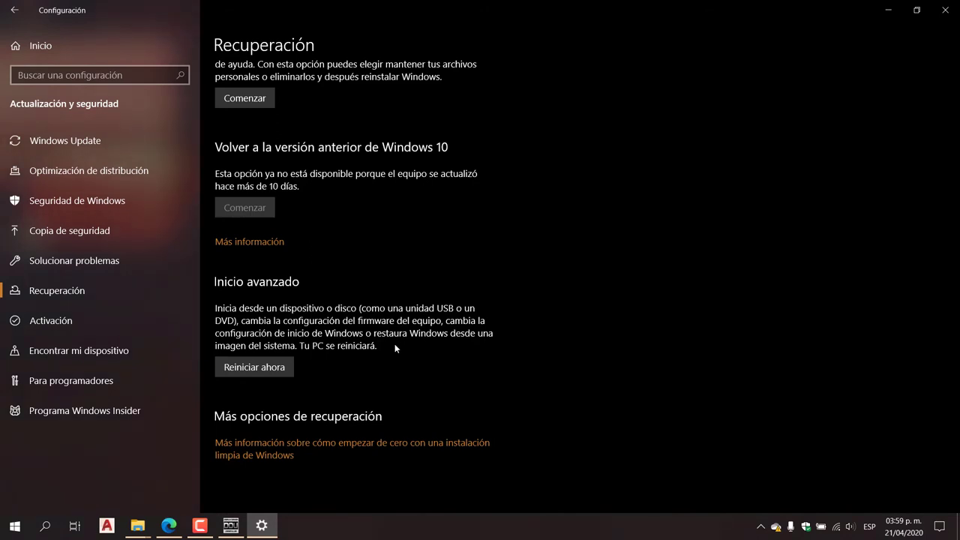
pyautogui.click(886, 10)
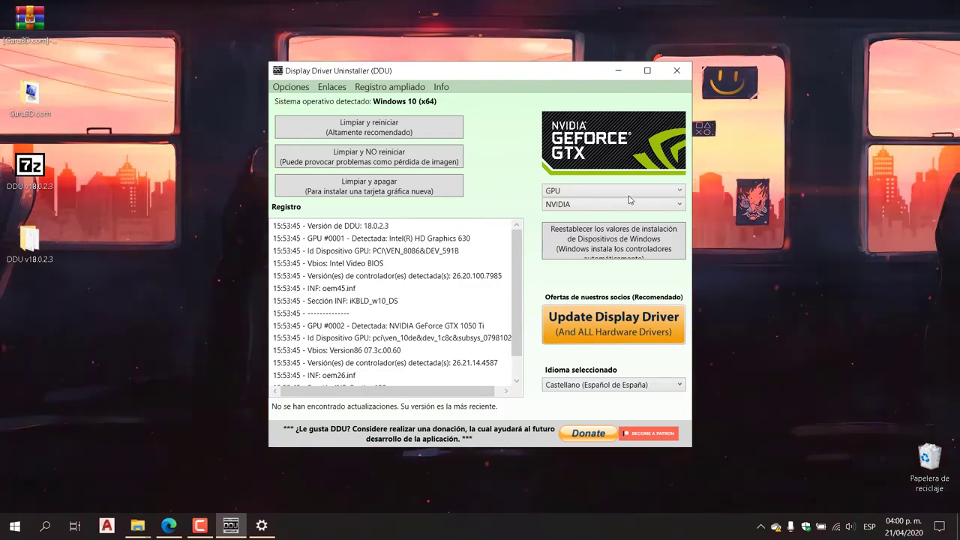